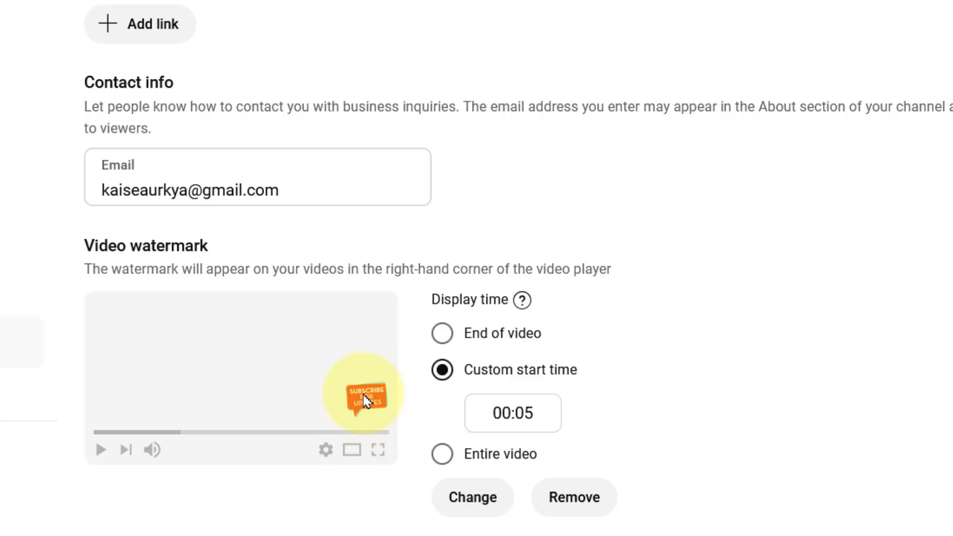
Try the End of video and Custom start time options for the watermark and settle on Entire video as its display time.
click(442, 334)
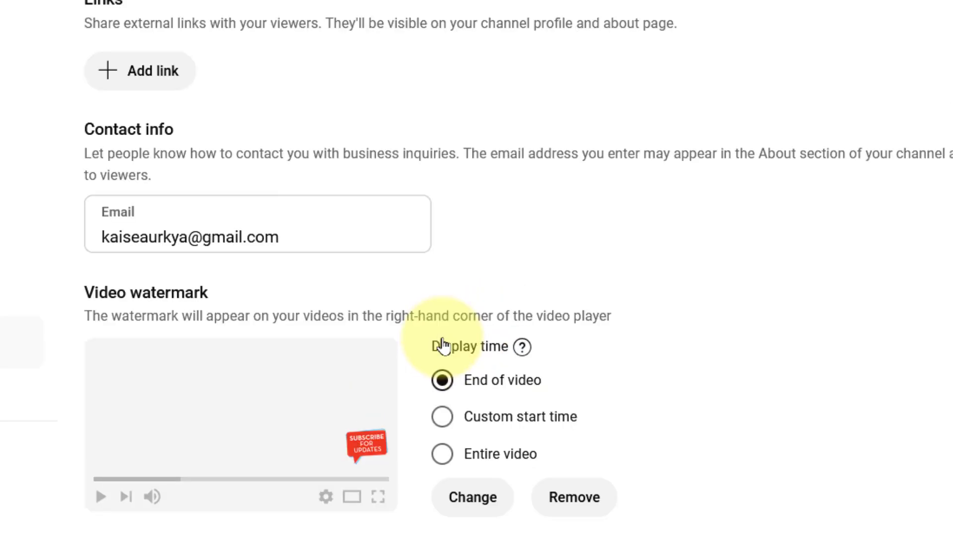
click(443, 420)
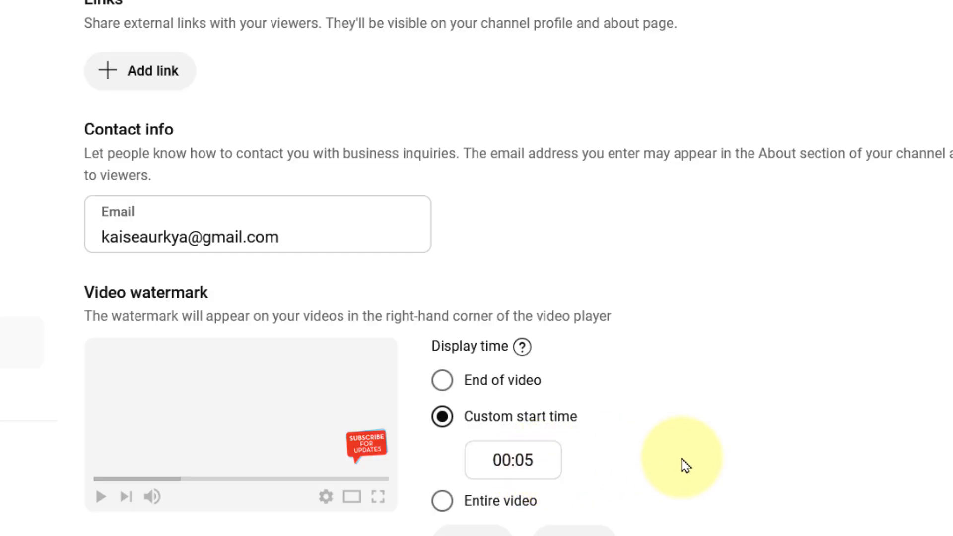
scroll(685, 466, down, 1)
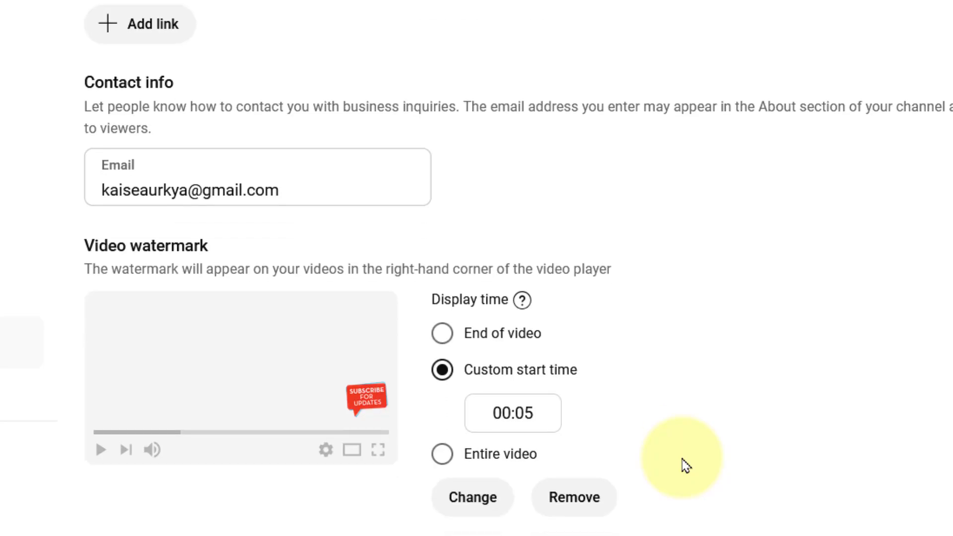
click(440, 464)
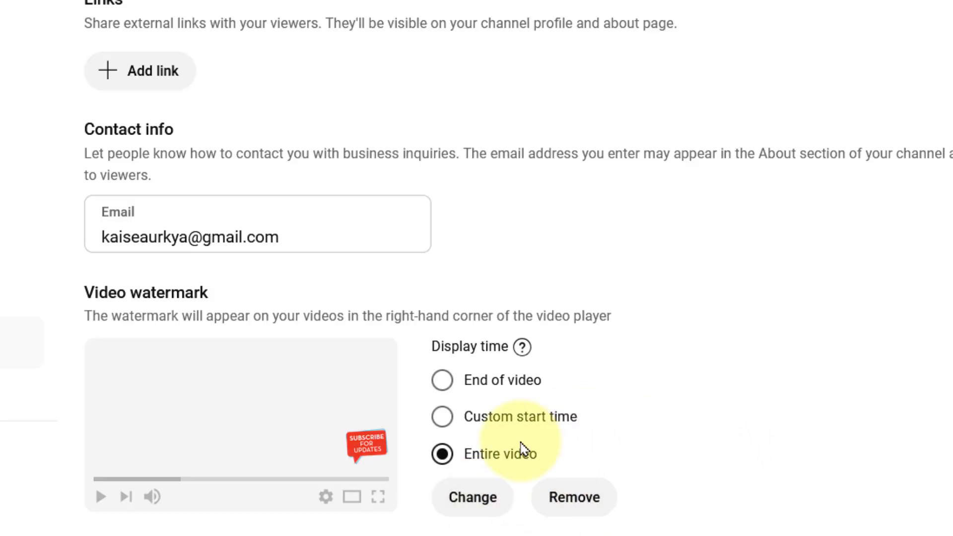
Try to replace the video watermark with the image YouTube Subscribe Button.png.
click(466, 505)
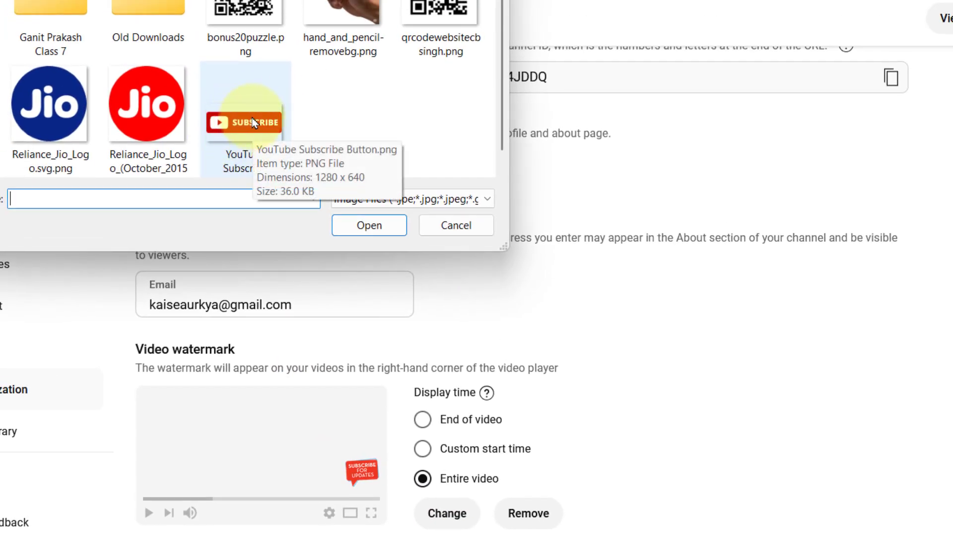
click(249, 124)
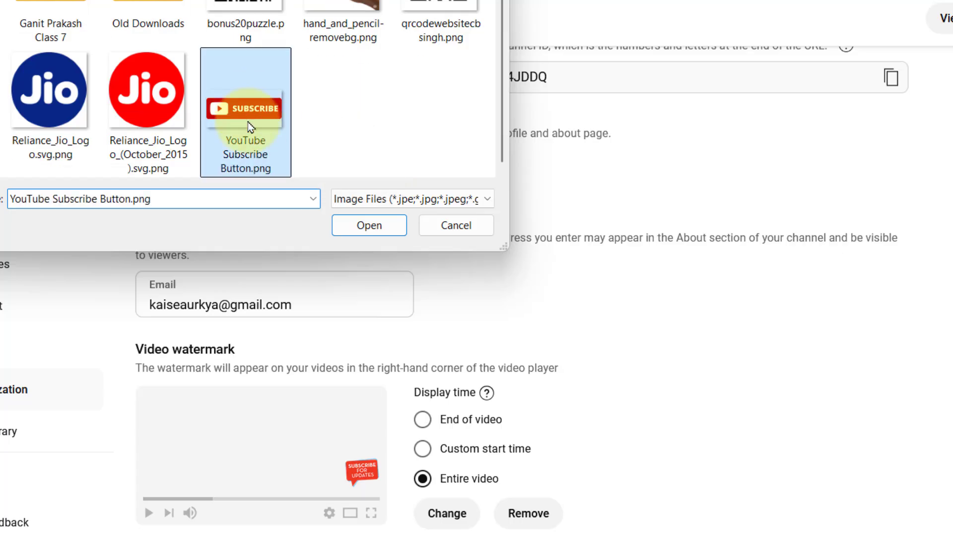
click(356, 227)
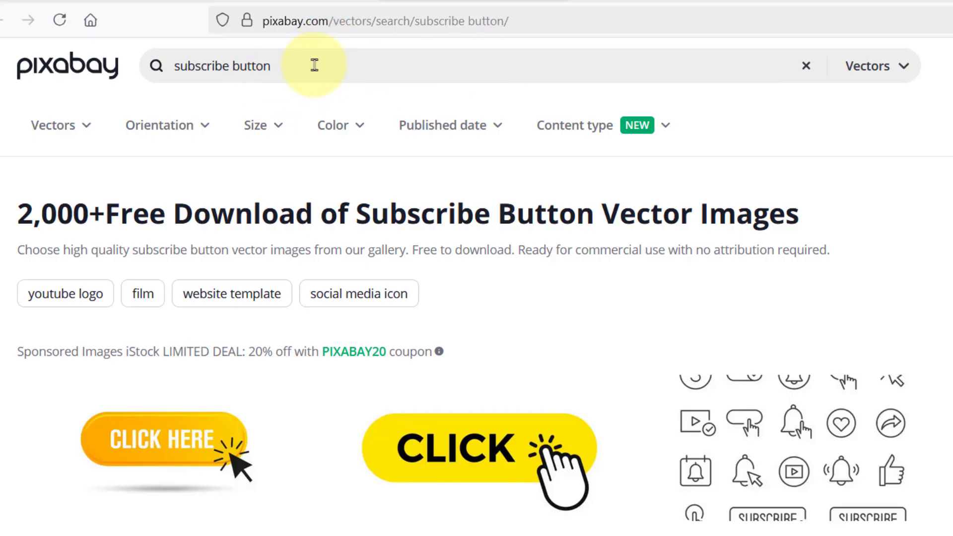
Filter the Pixabay subscribe button search to Photos and browse the results for a suitable image.
click(866, 78)
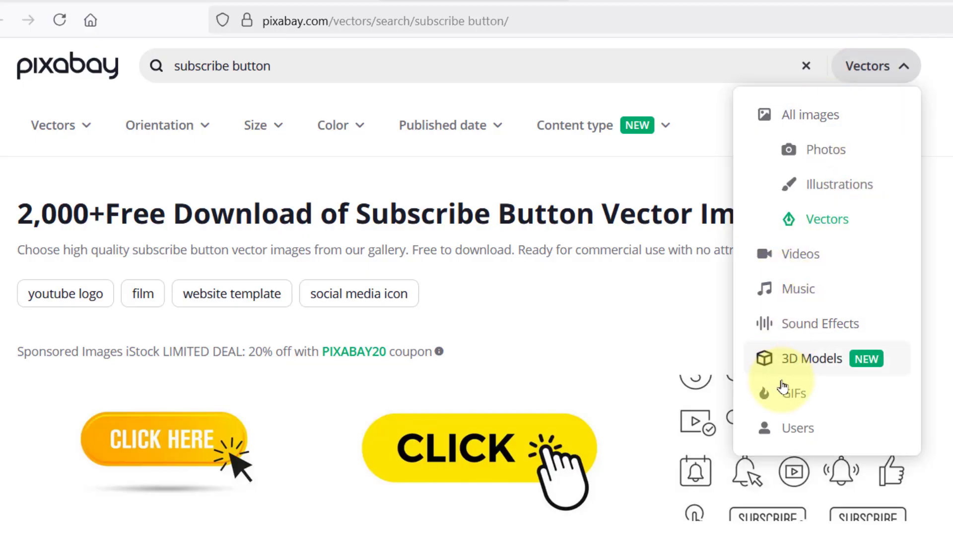
click(819, 150)
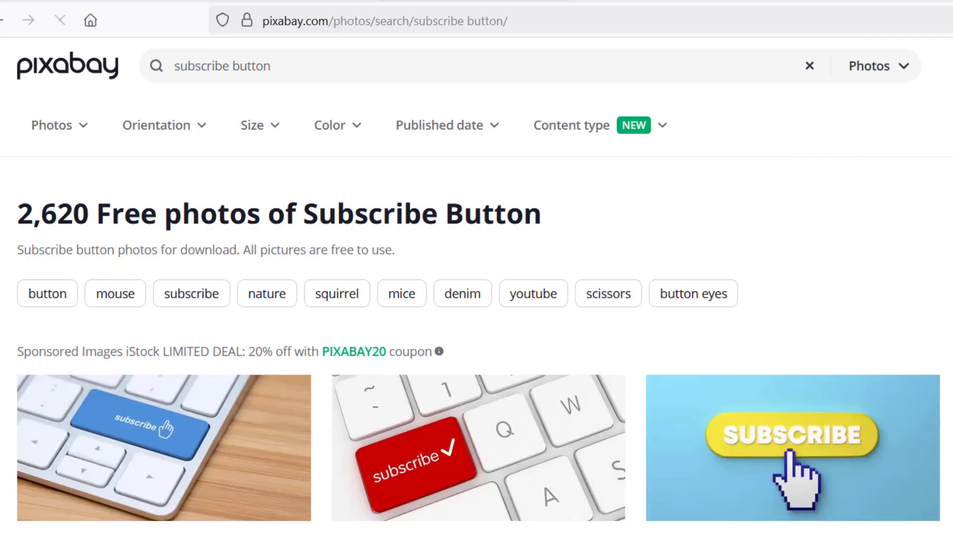
scroll(477, 298, down, 8)
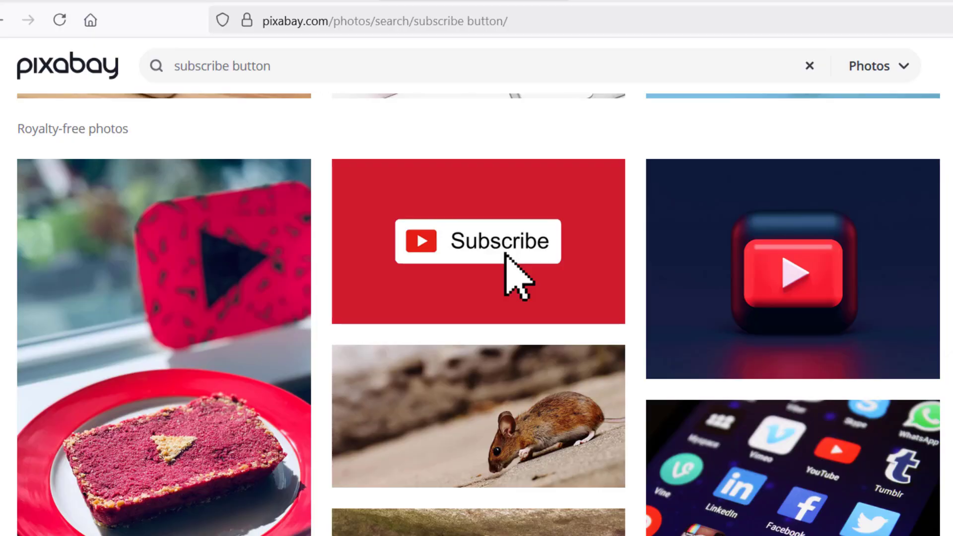
scroll(477, 298, down, 20)
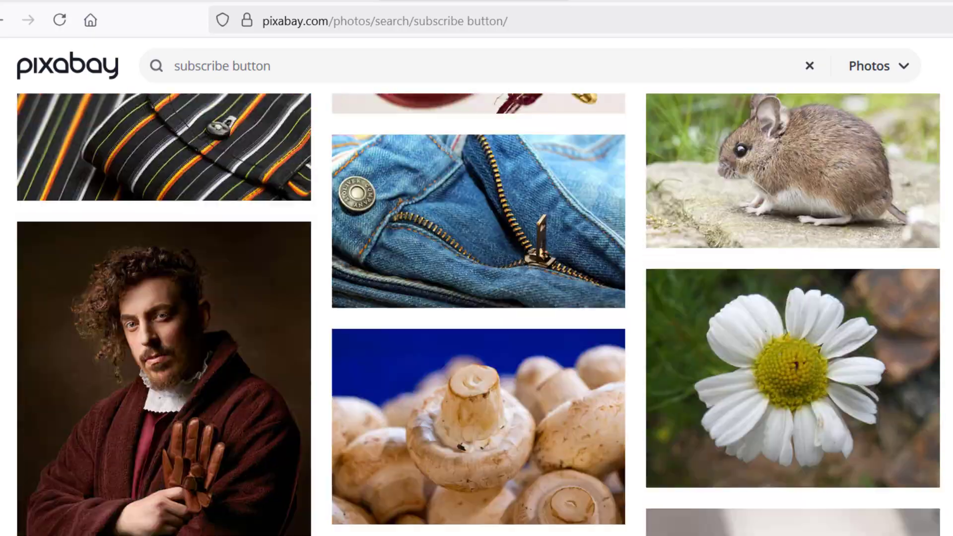
scroll(476, 298, down, 20)
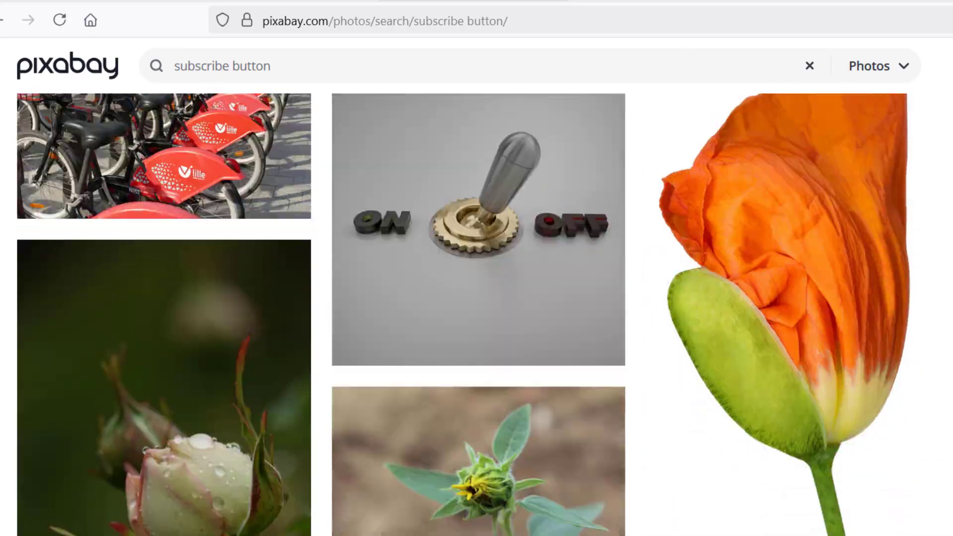
scroll(476, 298, up, 20)
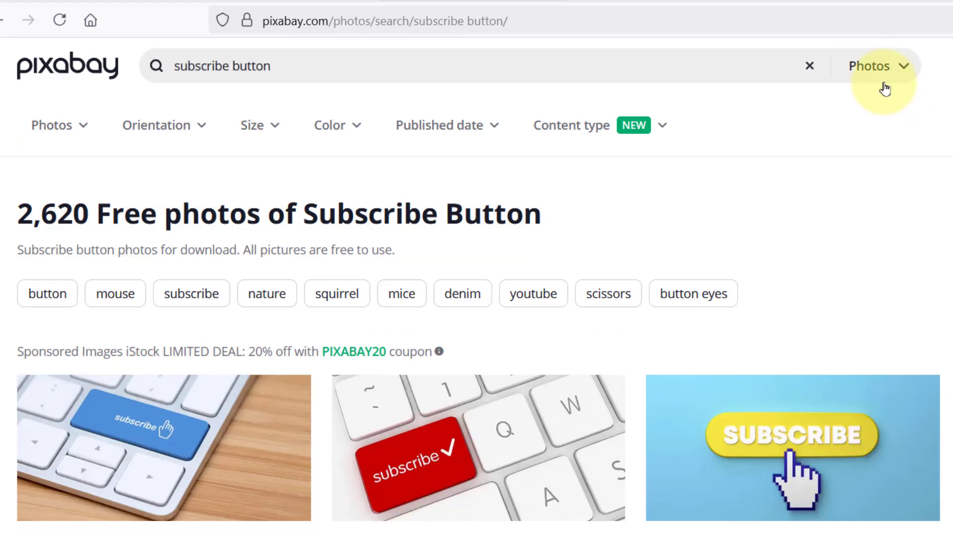
Filter the subscribe button search to Vectors and open the round red SUBSCRIBE image with the pointing finger.
click(879, 66)
click(832, 222)
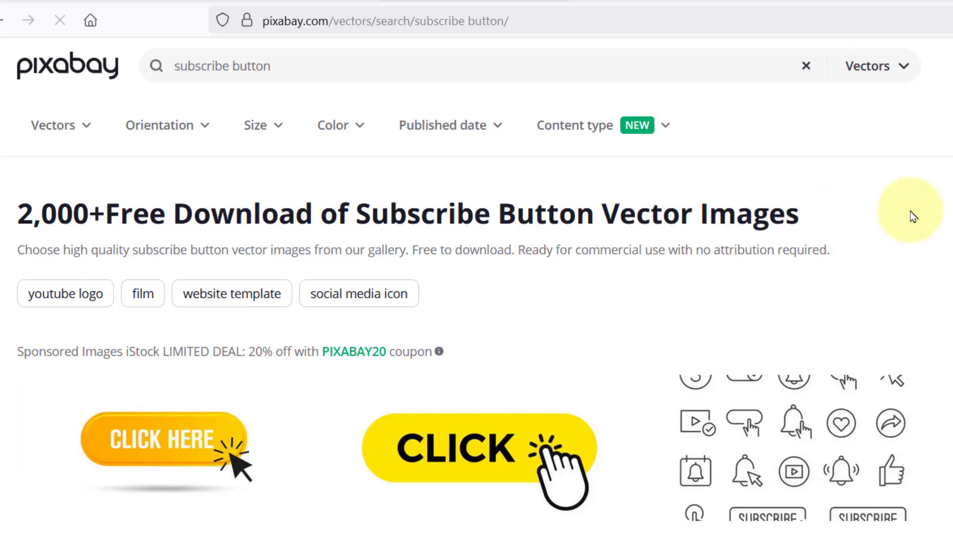
scroll(547, 468, down, 9)
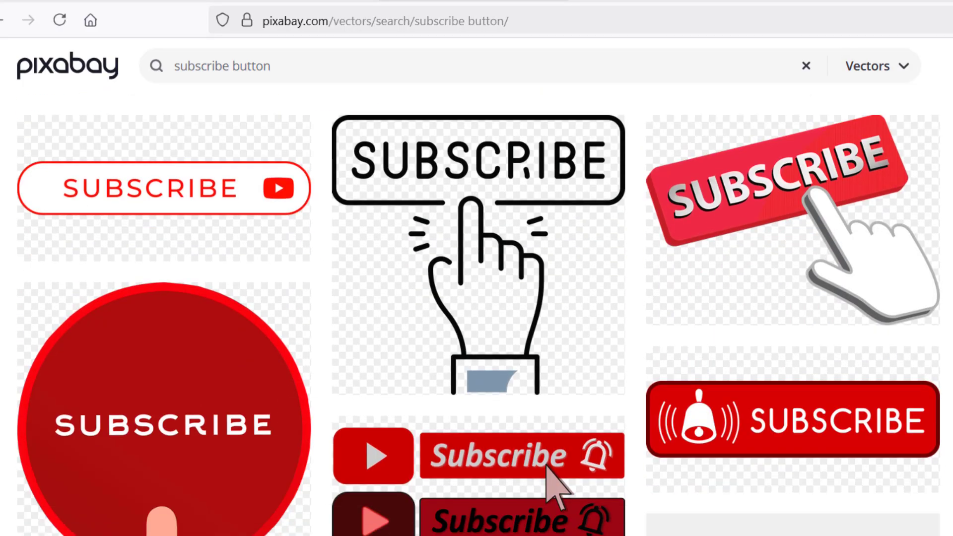
mouse_move(823, 222)
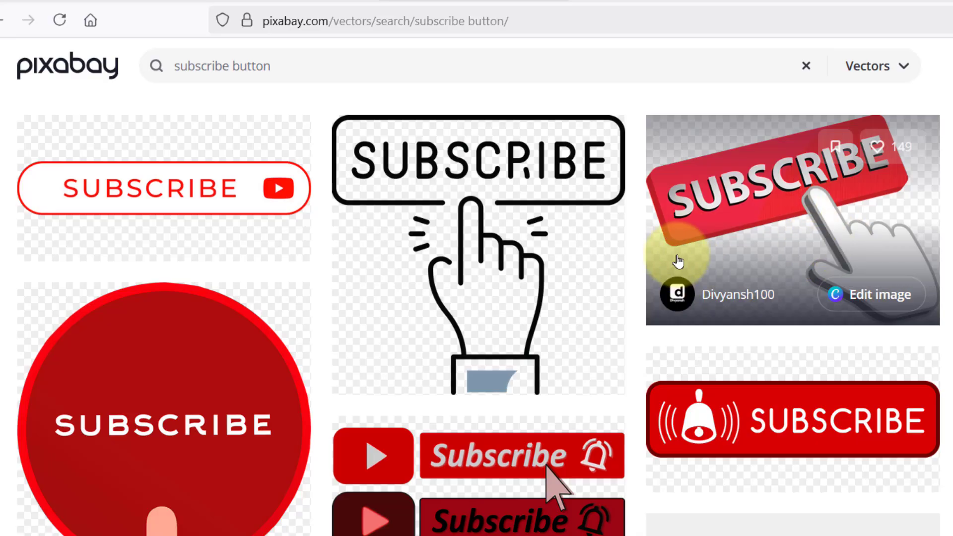
mouse_move(129, 524)
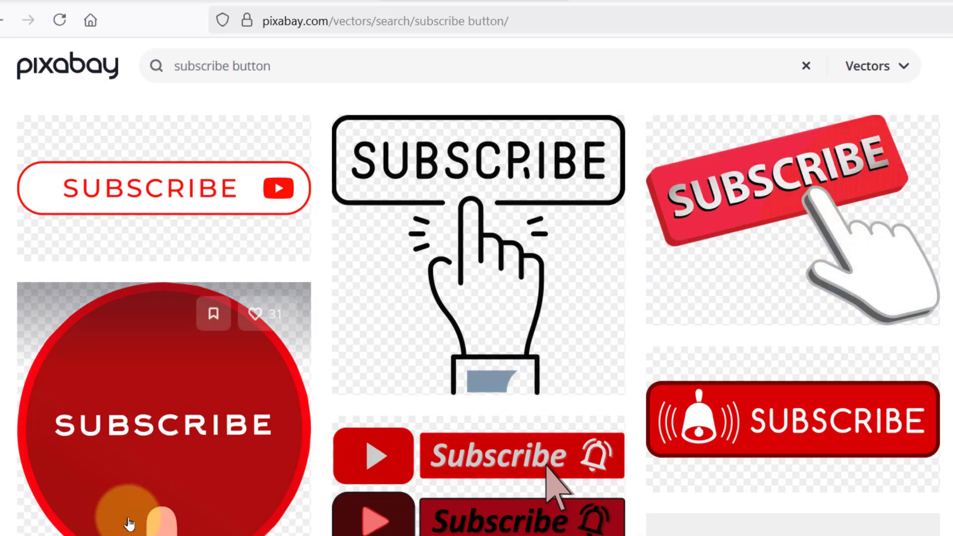
click(195, 493)
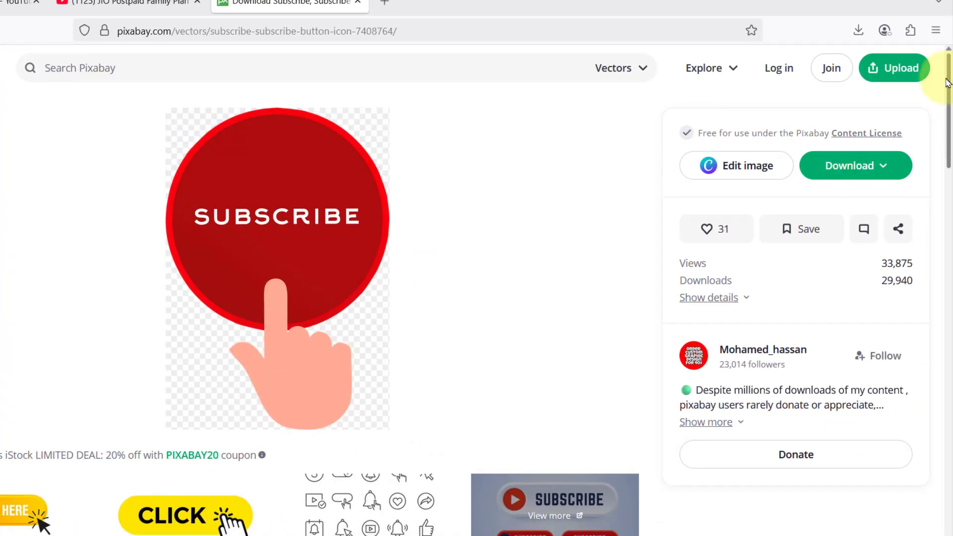
Open the related tilted red SUBSCRIBE button image with the white hand and download it as a 1280 × 917 PNG.
drag(948, 79, 949, 263)
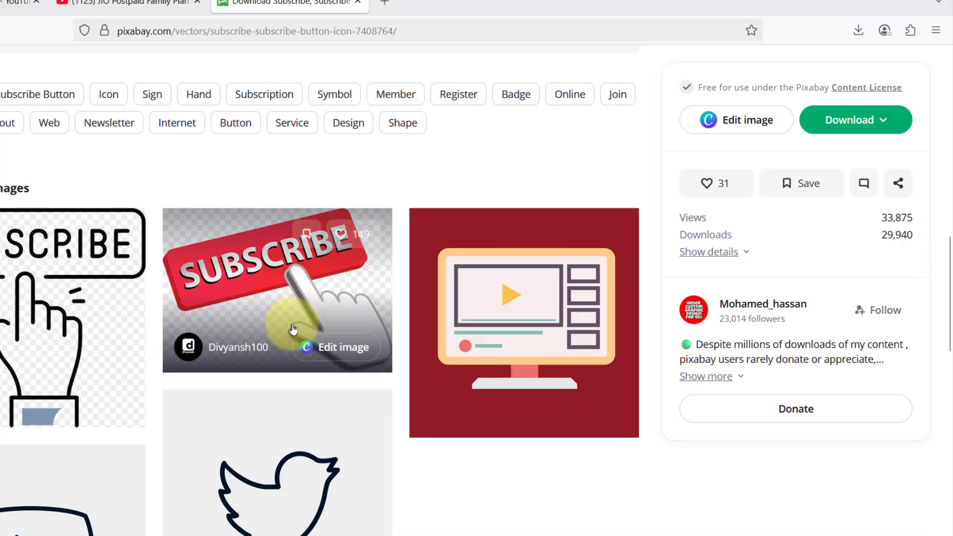
click(326, 315)
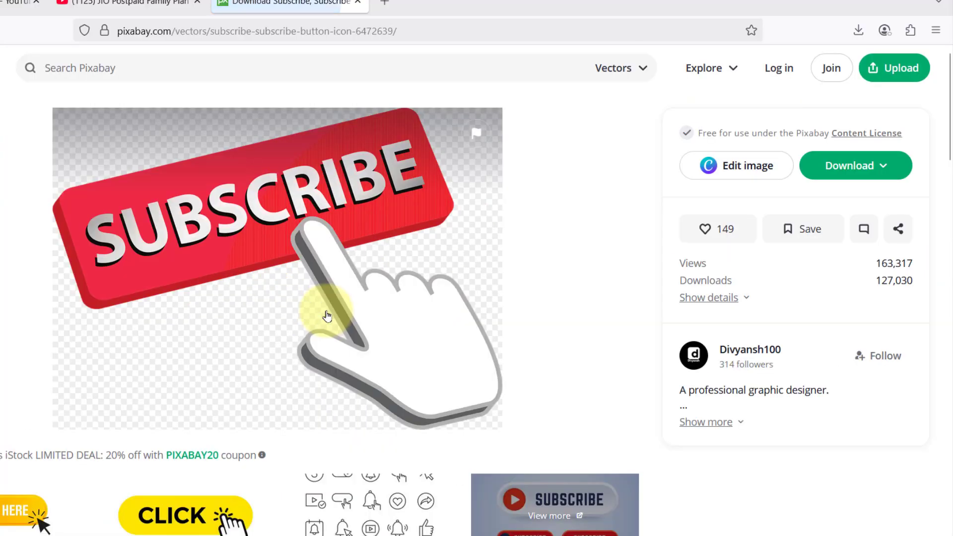
click(839, 165)
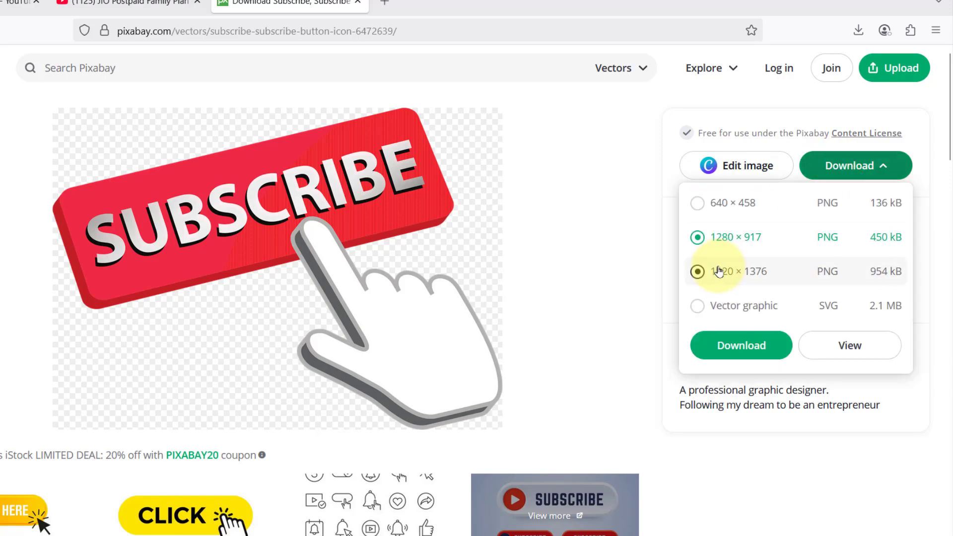
click(734, 351)
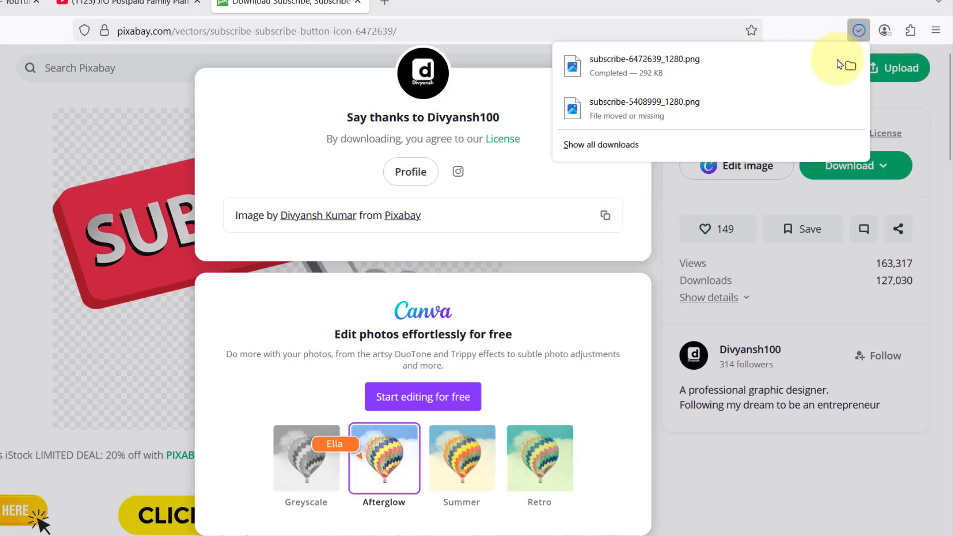
Show the downloaded subscribe image in its folder, and return to Pixabay to dismiss the thank-you message.
click(848, 68)
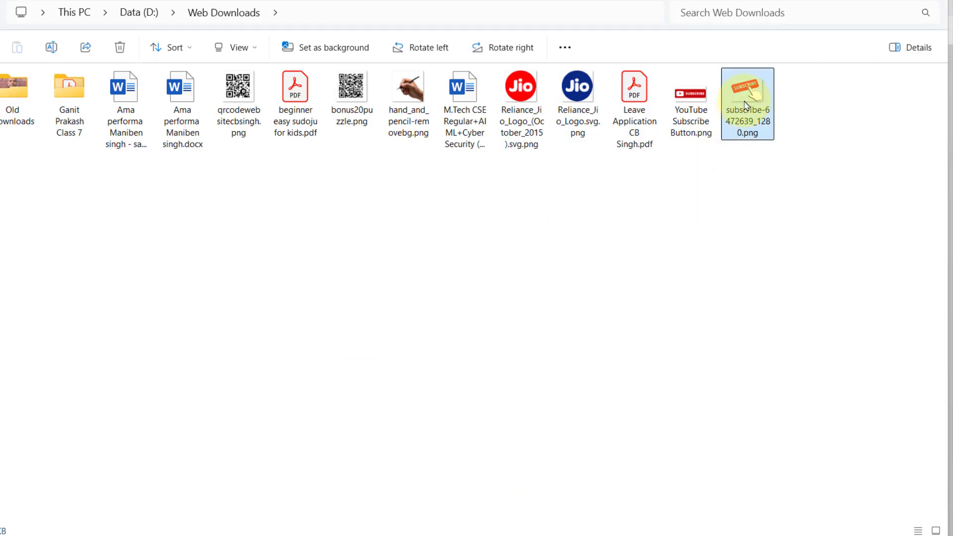
click(736, 208)
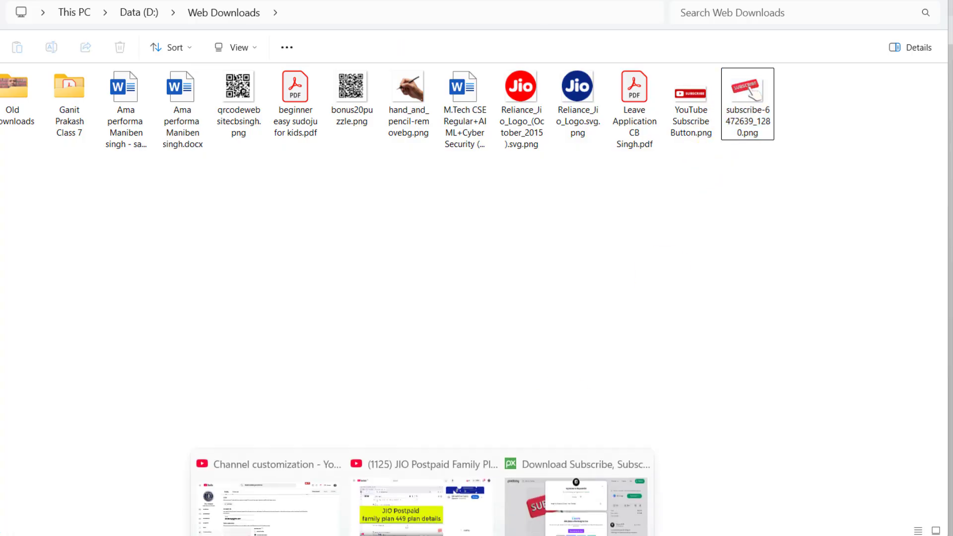
click(502, 513)
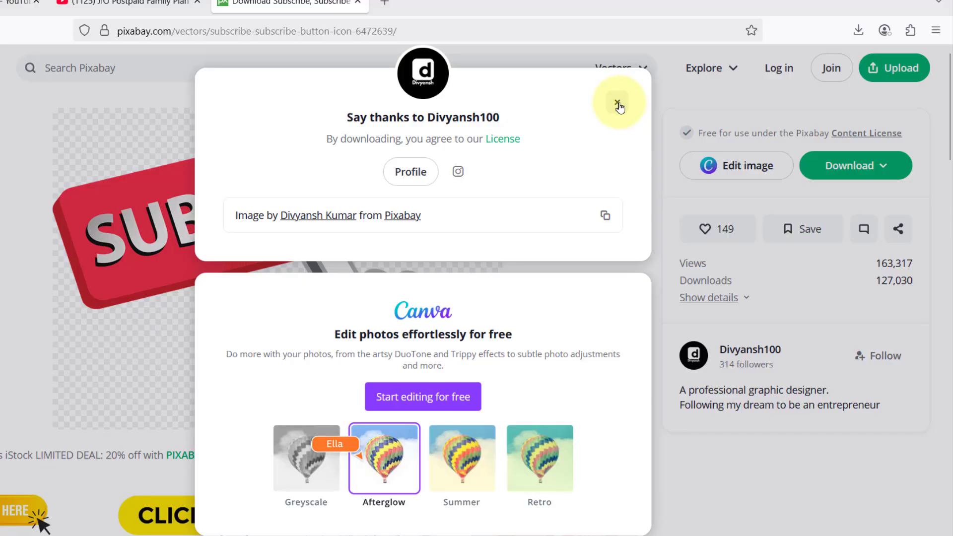
click(616, 102)
Switch to YouTube Studio and try subscribe-6472639_1280.png as the new video watermark, cancelling at the cropping stage.
click(25, 4)
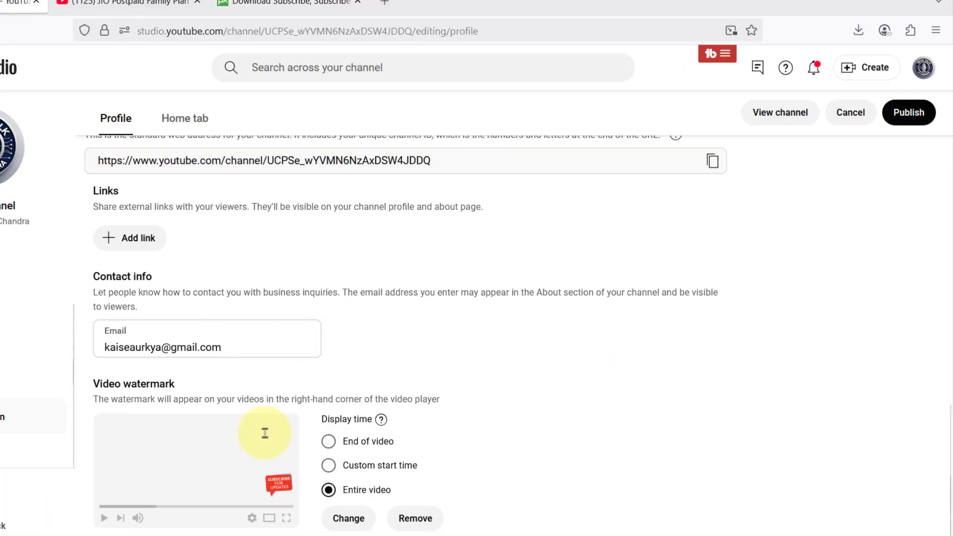
click(340, 518)
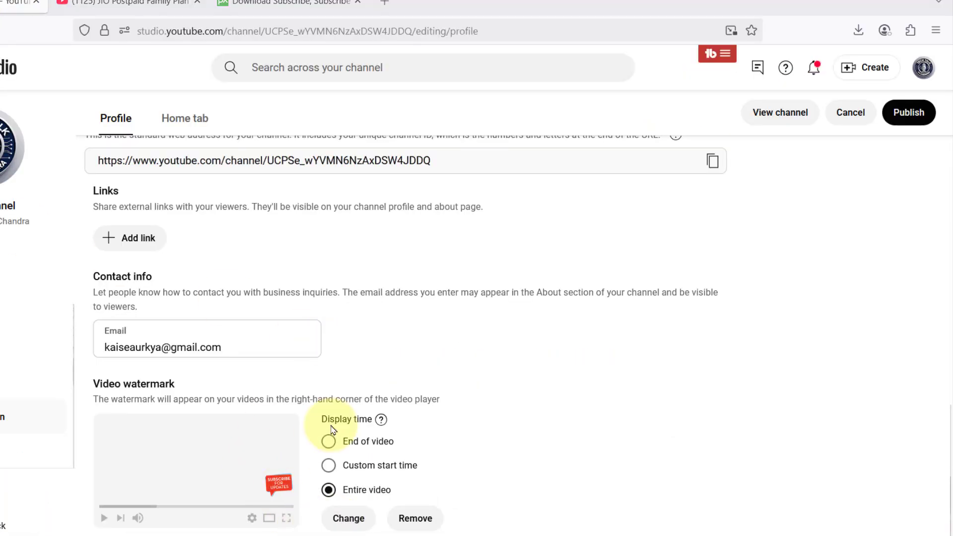
click(188, 202)
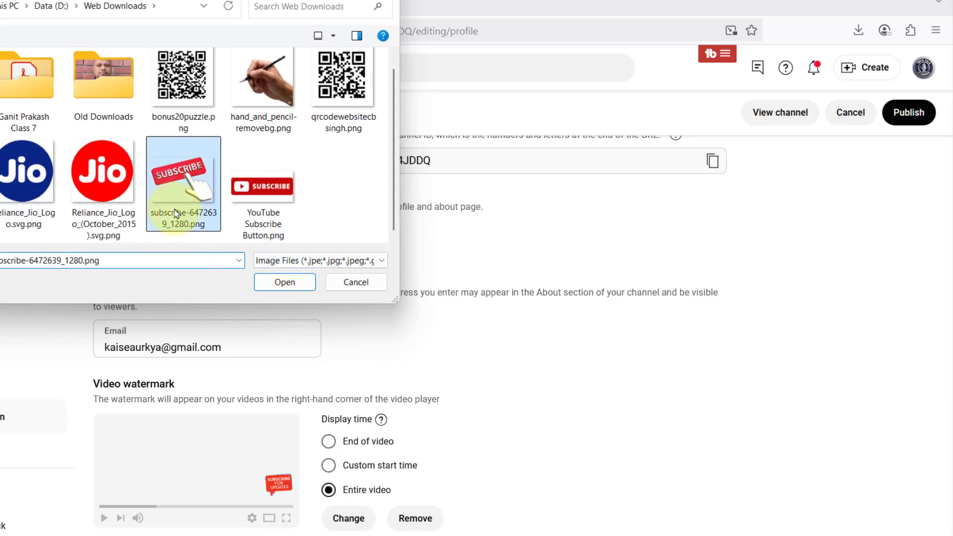
double_click(177, 214)
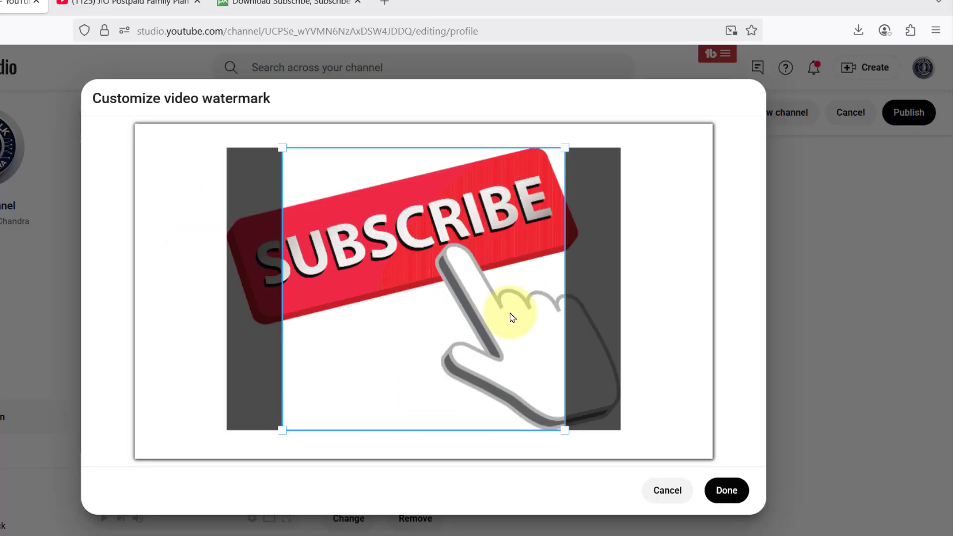
click(668, 491)
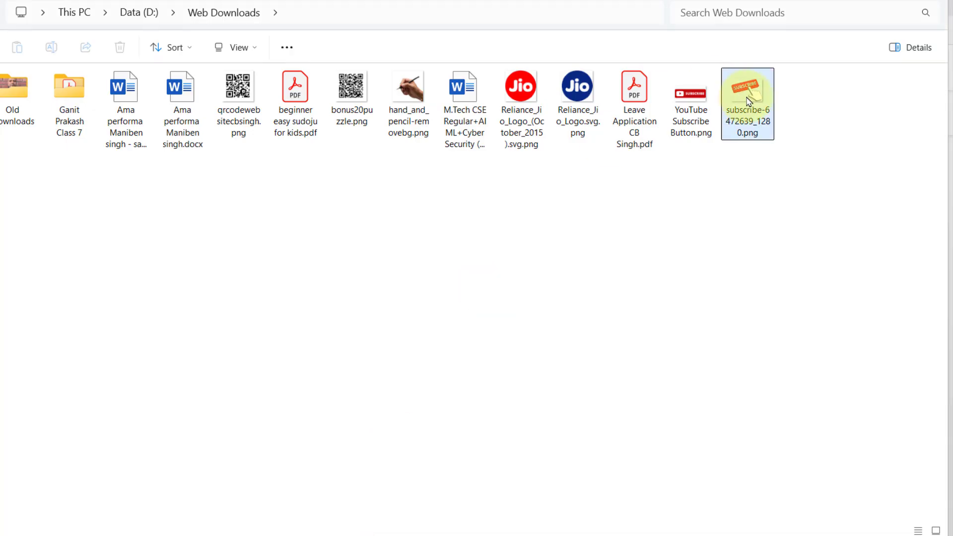
Open subscribe-6472639_1280.png from the Web Downloads folder in Paint.NET and dismiss the update offer.
click(749, 100)
right_click(749, 101)
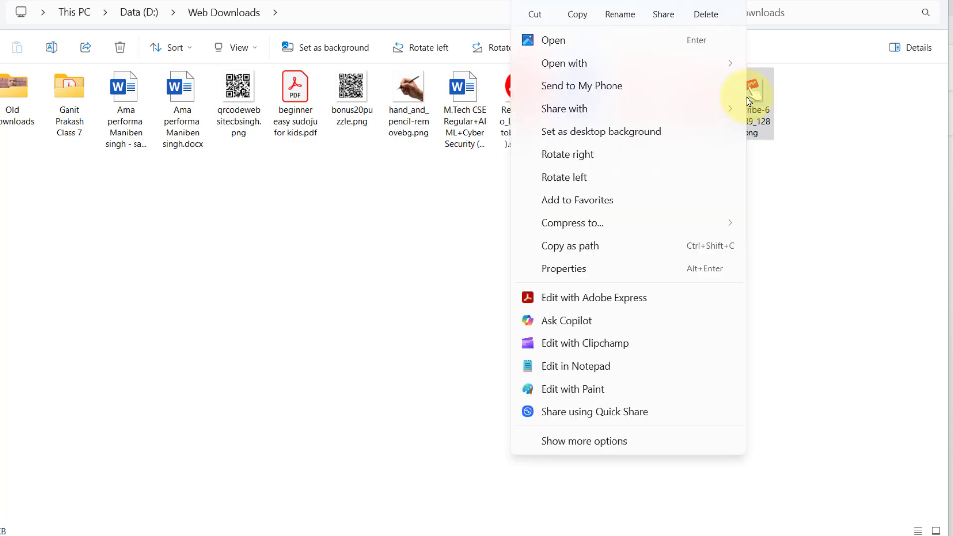
mouse_move(600, 63)
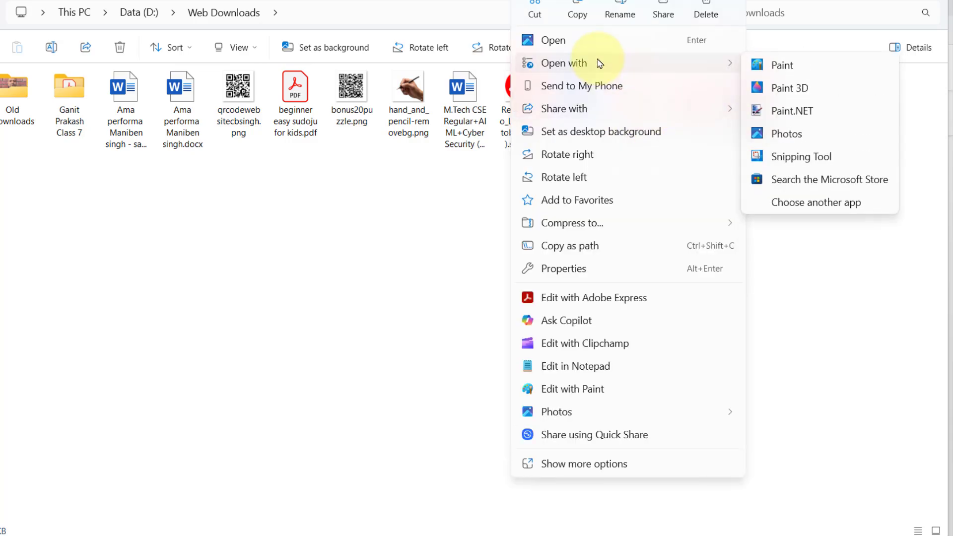
click(789, 110)
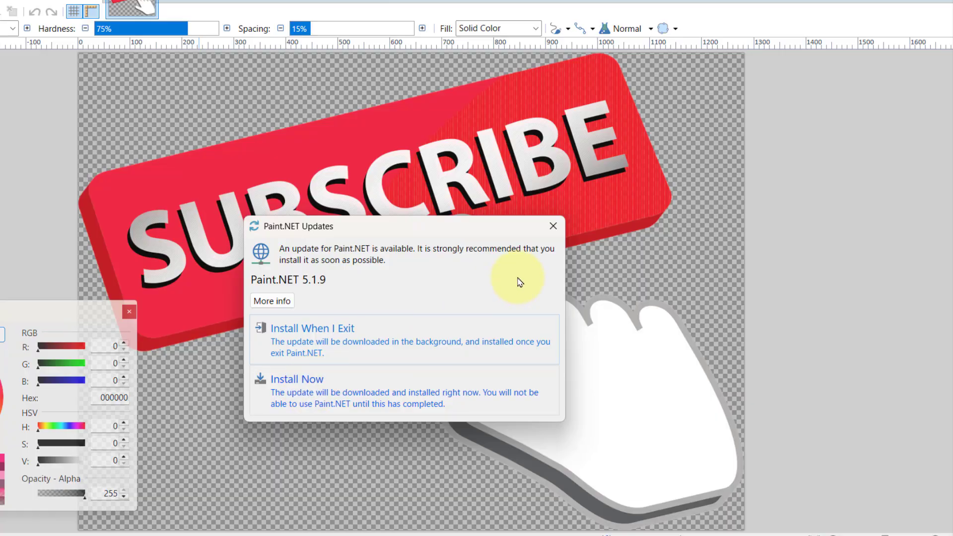
click(552, 226)
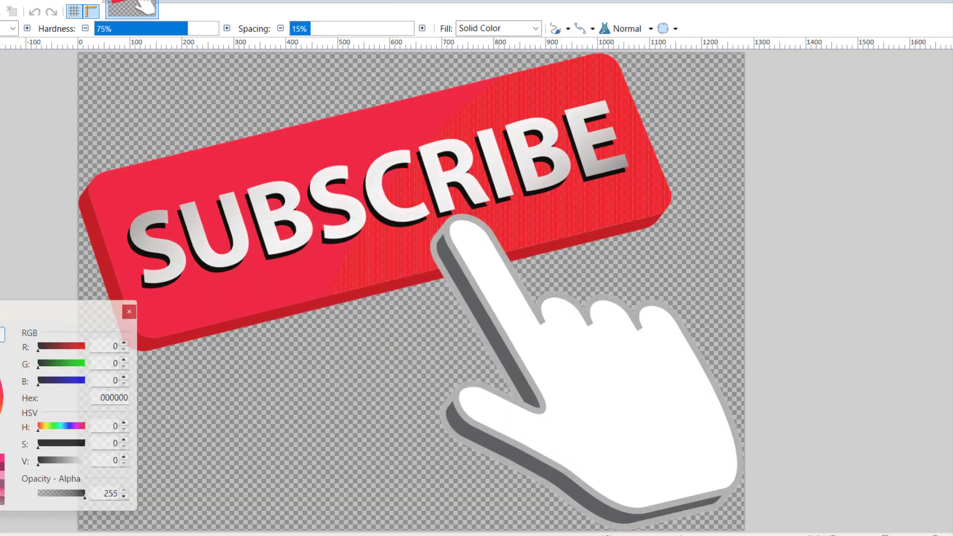
Resize the subscribe image to a square 1280 × 1280 pixels by setting its height to 1280, without maintaining the aspect ratio.
click(0, 0)
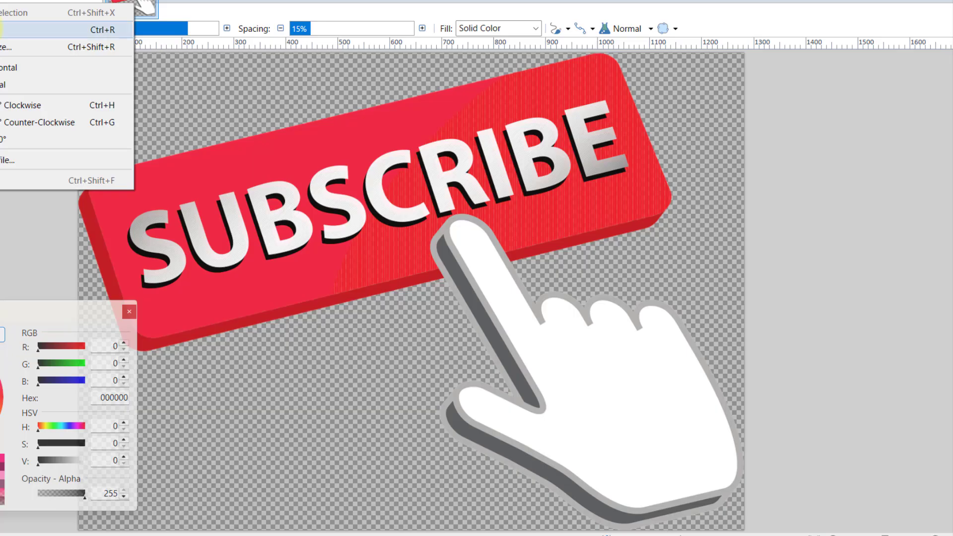
click(2, 29)
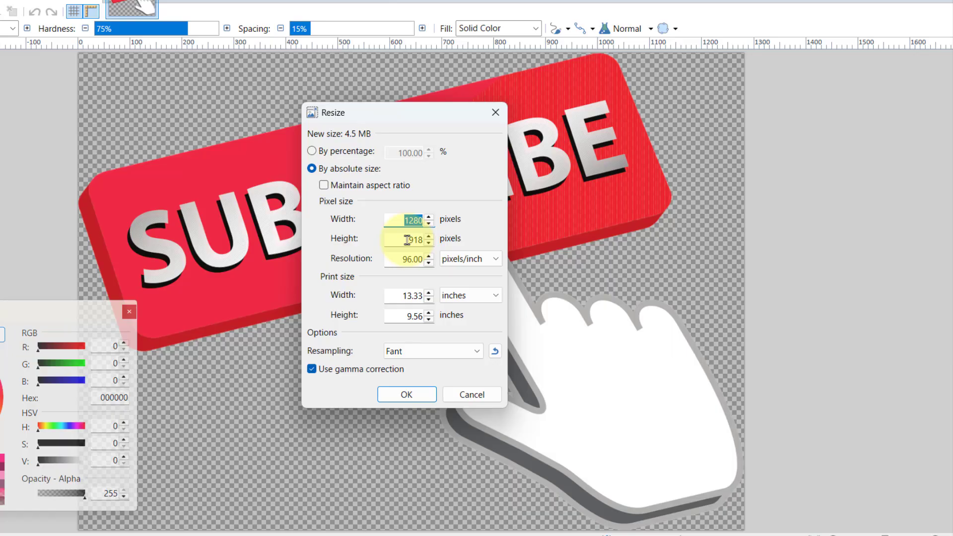
drag(409, 240, 420, 242)
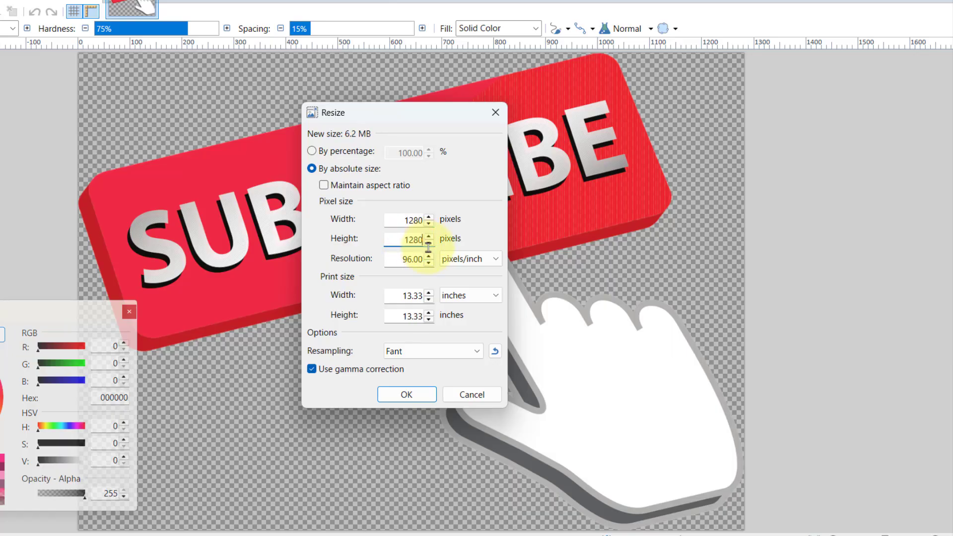
click(404, 393)
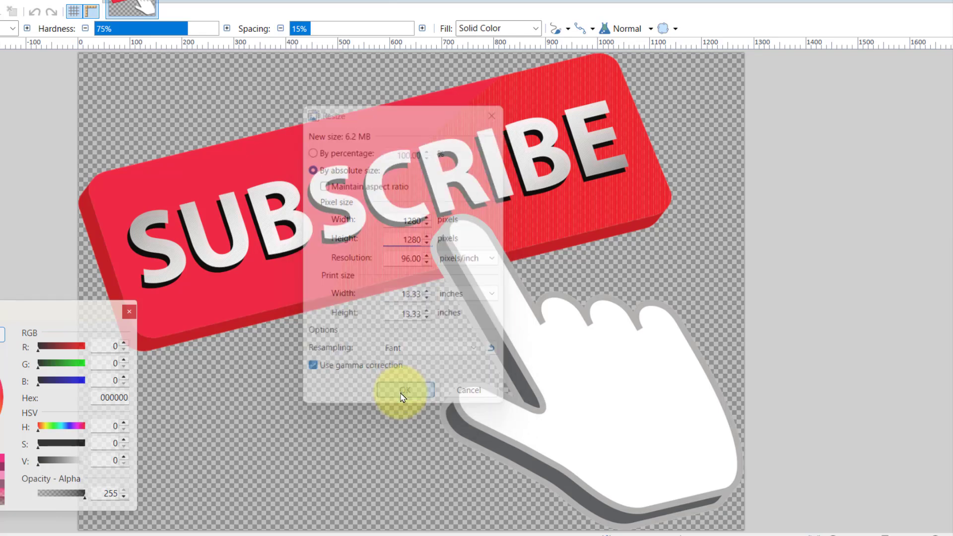
Close the resized subscribe-6472639_1280.png, saving its changes with the Auto-detect bit depth.
click(152, 4)
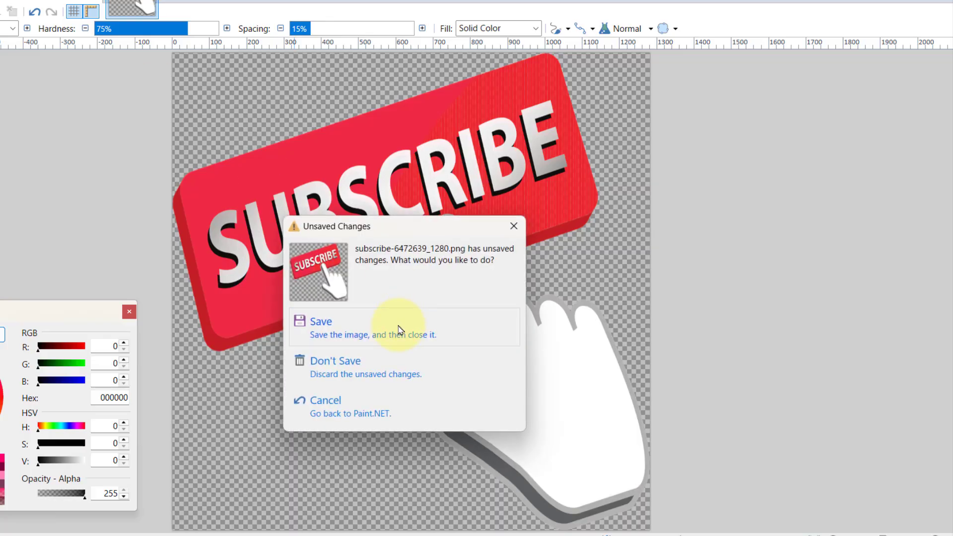
click(375, 346)
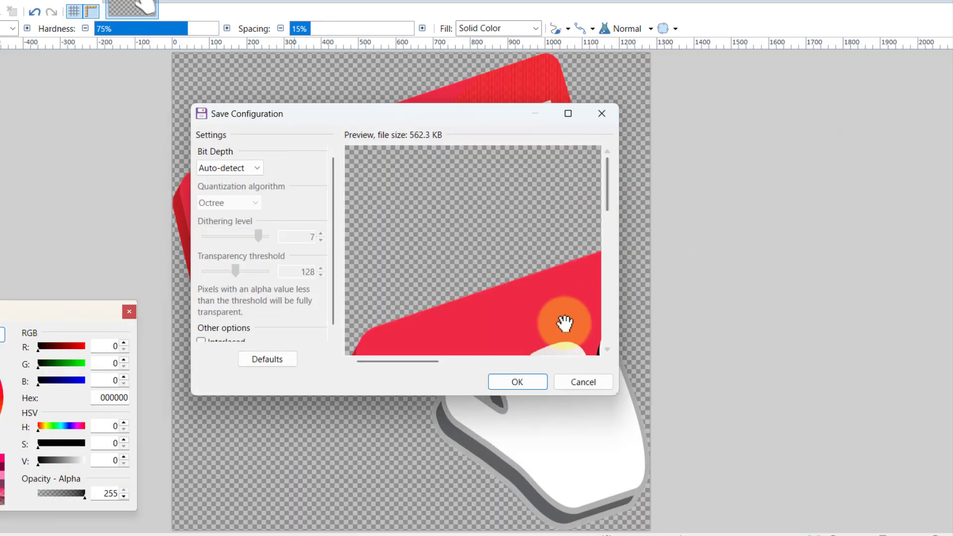
click(517, 381)
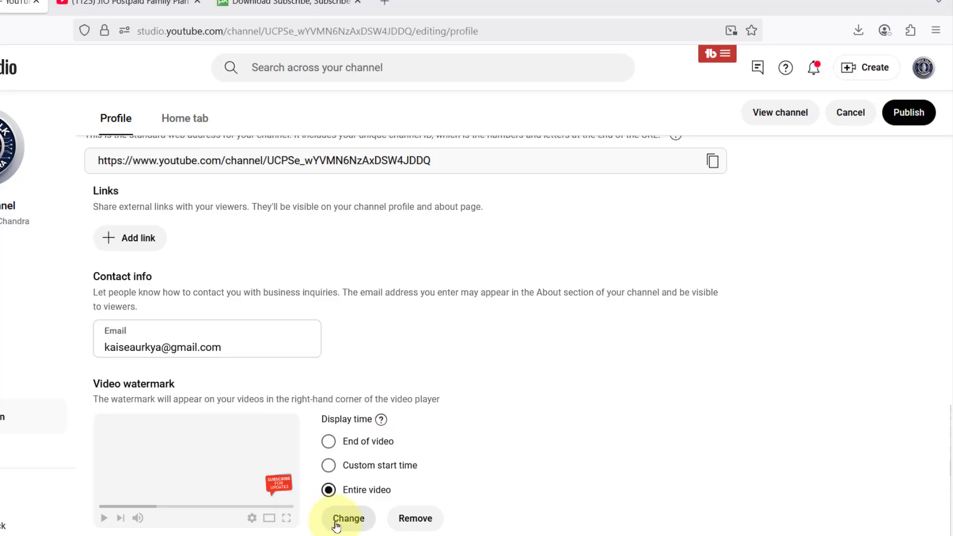
Switch to YouTube Studio, replace the video watermark with the resized subscribe-6472639_1280.png using the offered crop, and publish the change.
click(336, 525)
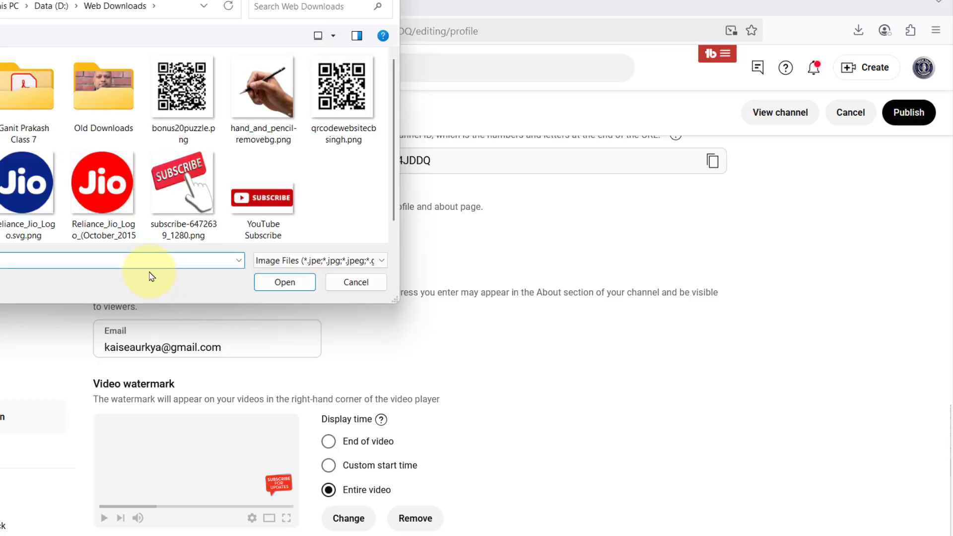
double_click(183, 191)
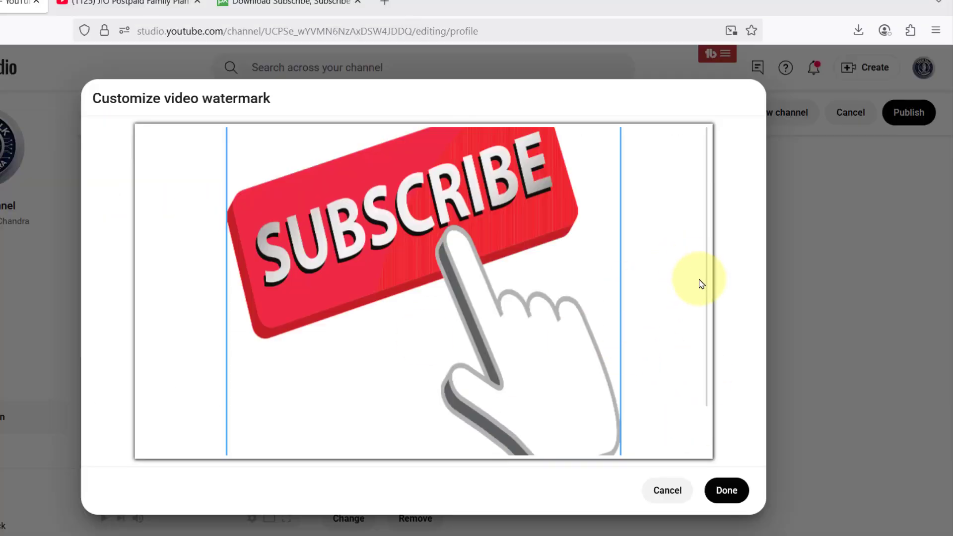
drag(705, 304, 705, 267)
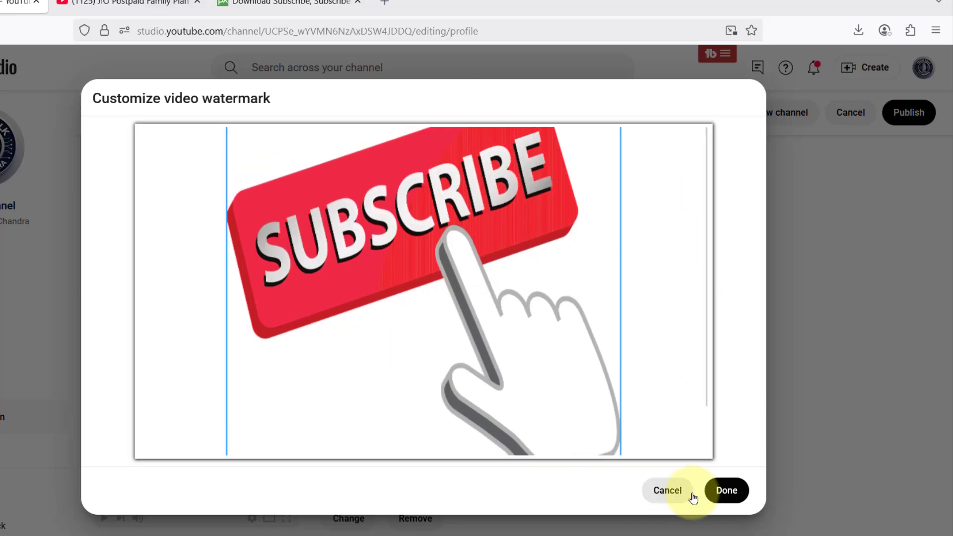
click(725, 492)
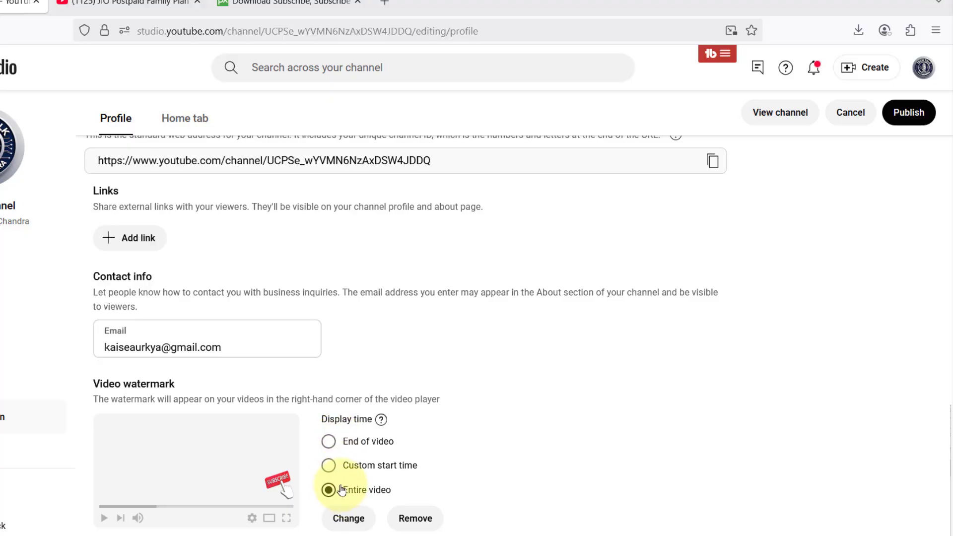
click(899, 123)
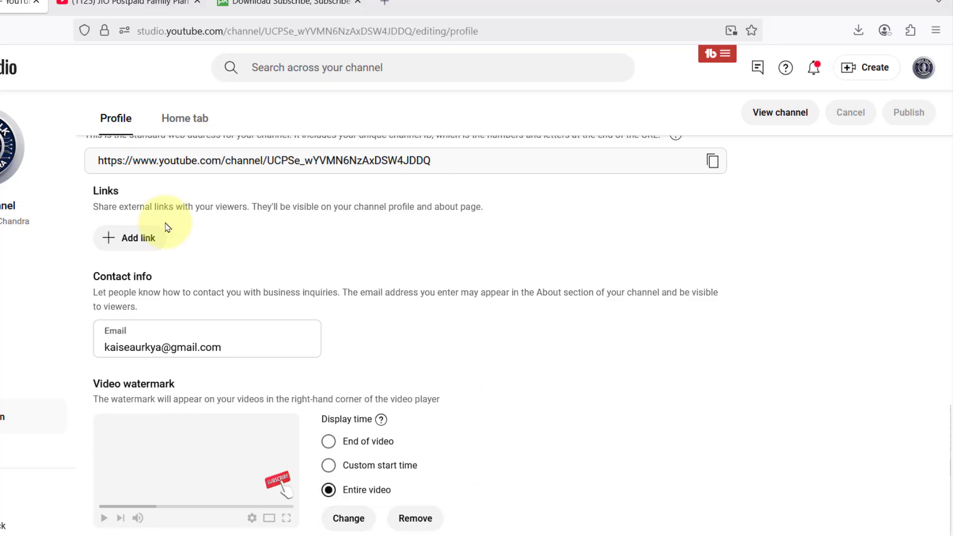
Switch to the open JIO Postpaid Family Plan video and reload its page to check the watermark on the player.
click(113, 7)
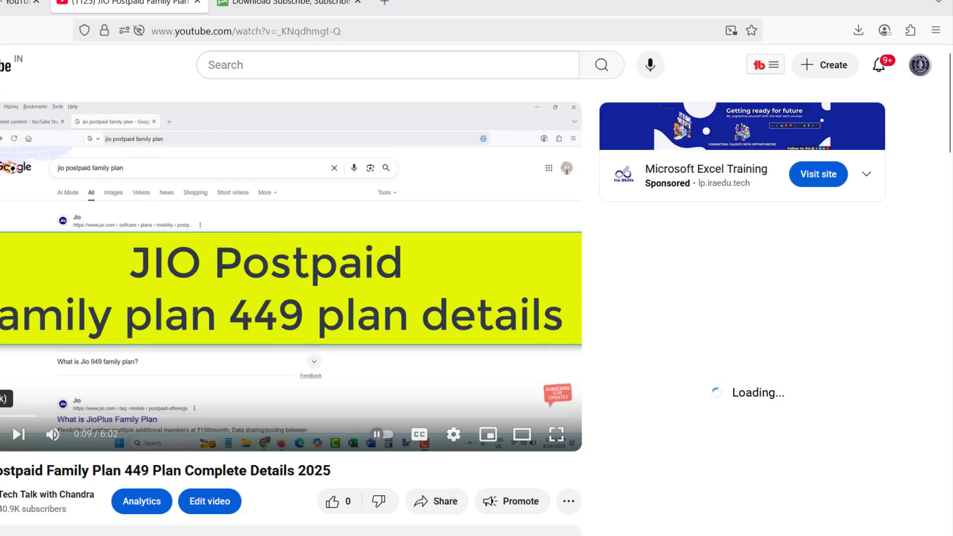
key(F5)
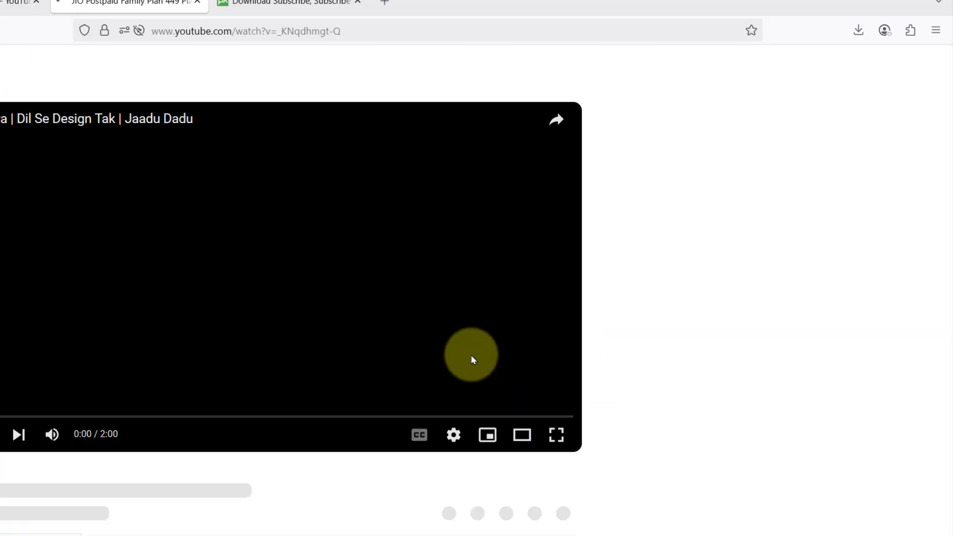